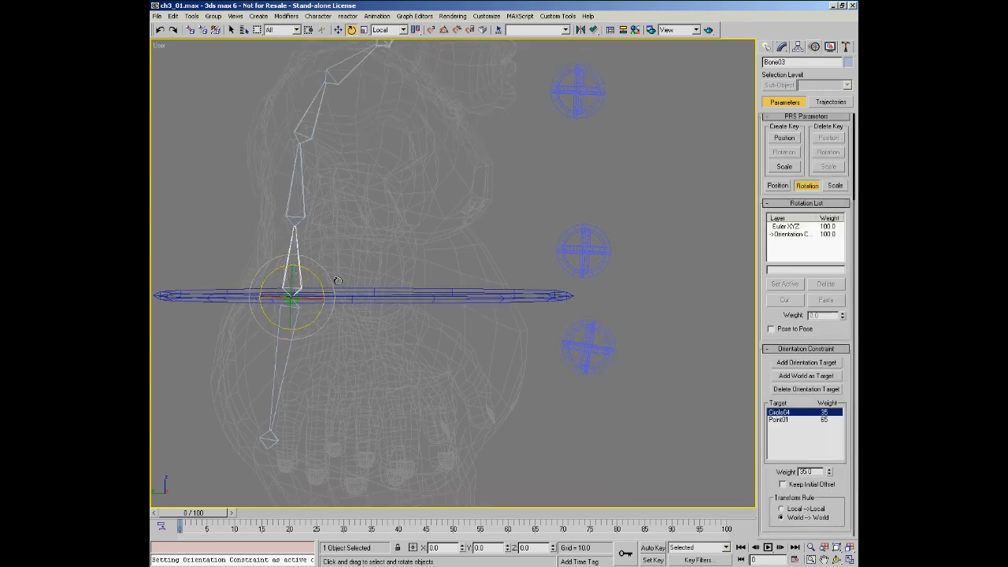
Step: Test-rotate the lowest control circle, then select Bone03 just above the waist ring and try rotating it
click(590, 343)
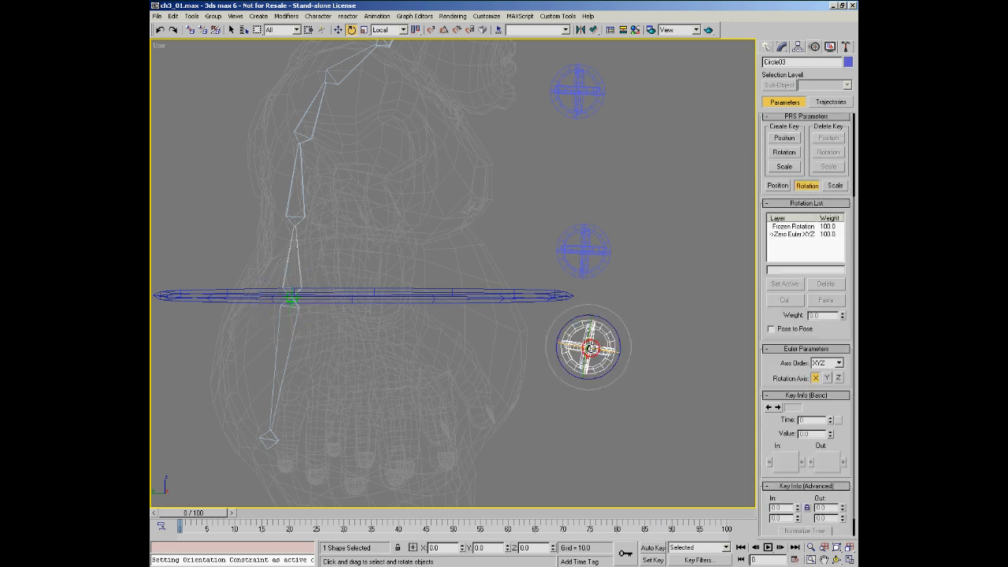
drag(609, 352, 630, 350)
click(302, 265)
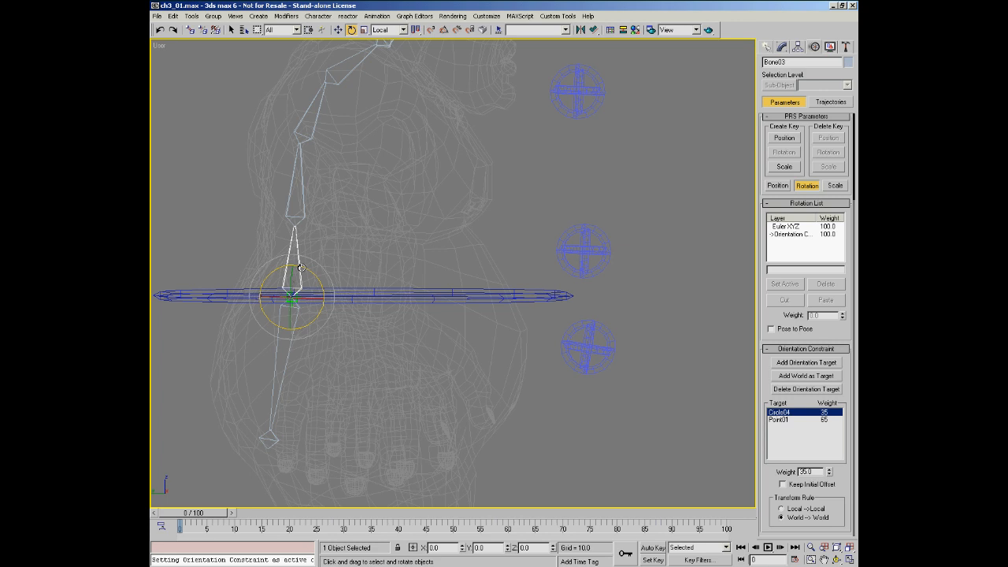
drag(327, 258, 277, 263)
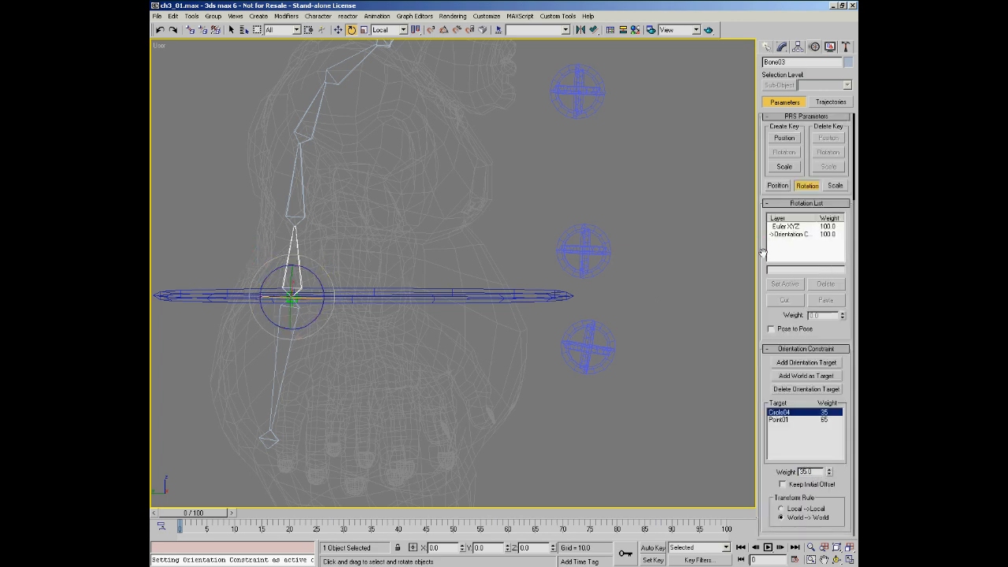
Step: Add an Euler XYZ controller to the available slot of Bone03's rotation list
drag(761, 239, 767, 370)
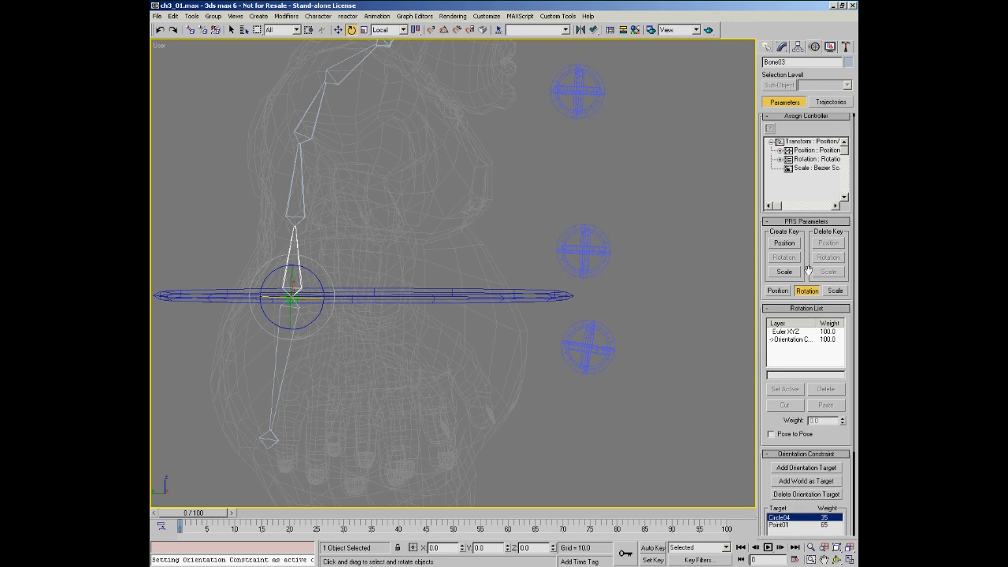
click(780, 163)
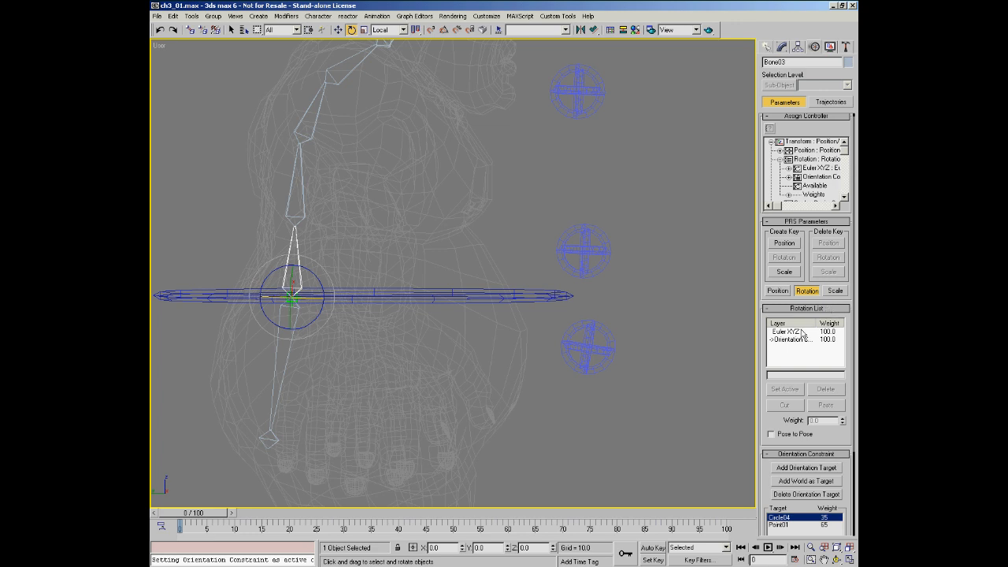
click(814, 187)
click(770, 128)
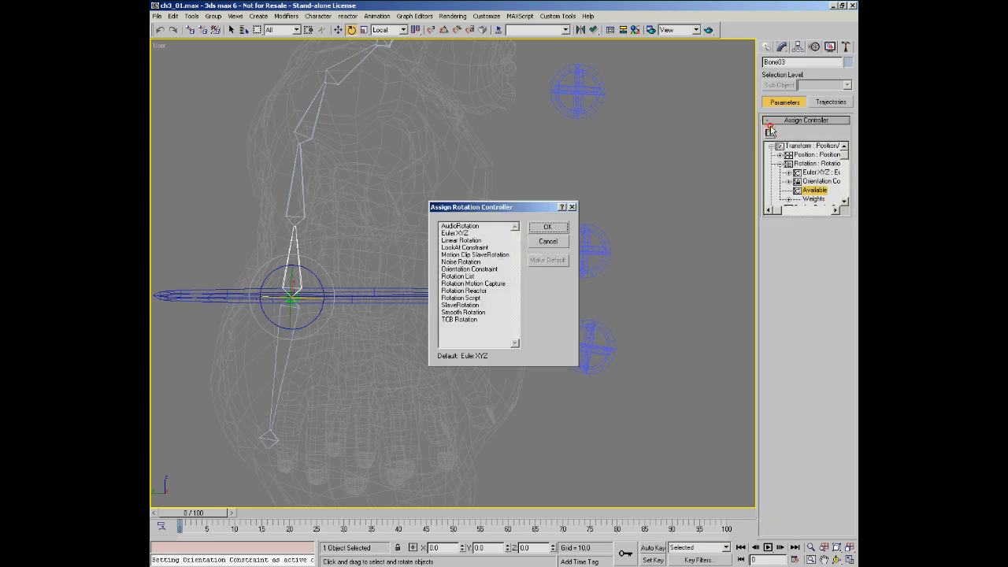
double_click(466, 235)
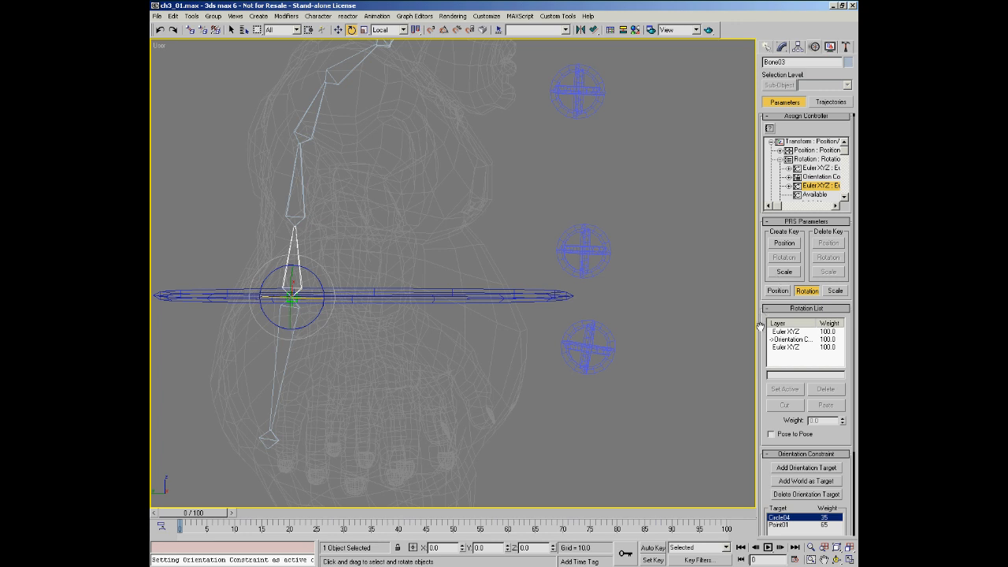
Step: Rename the new Euler XYZ layer in Bone03's rotation list to WireX
drag(760, 326, 762, 272)
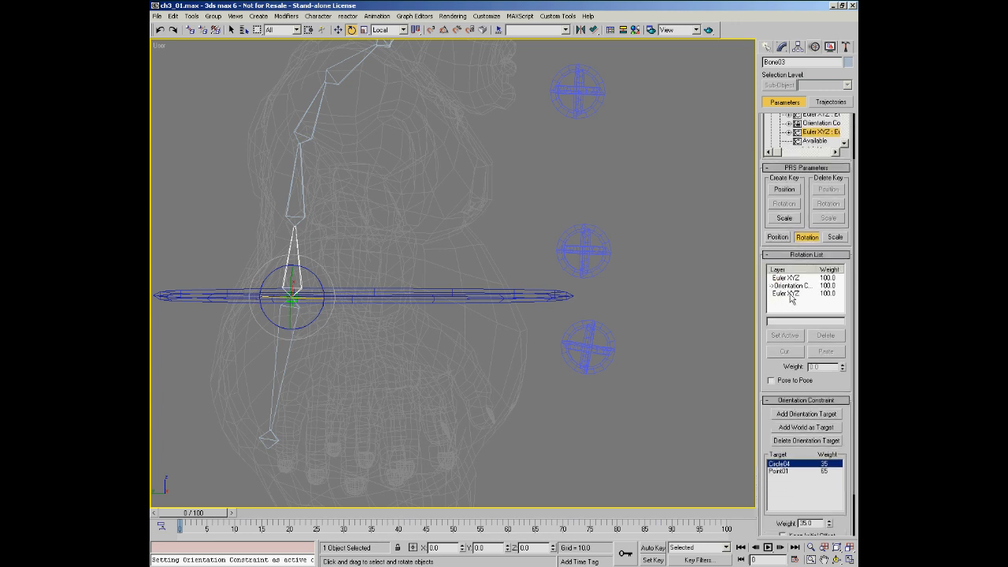
drag(763, 306, 765, 244)
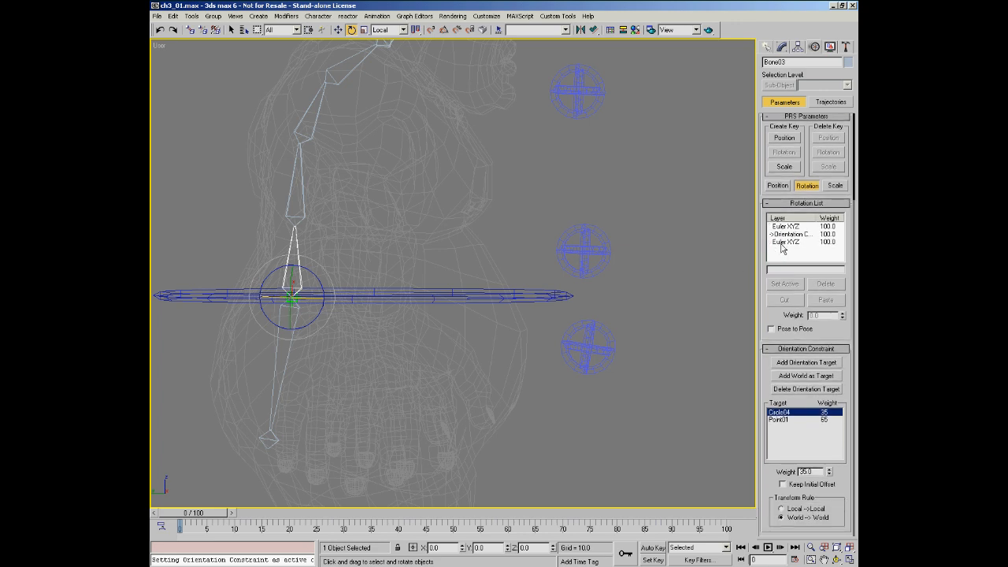
click(784, 243)
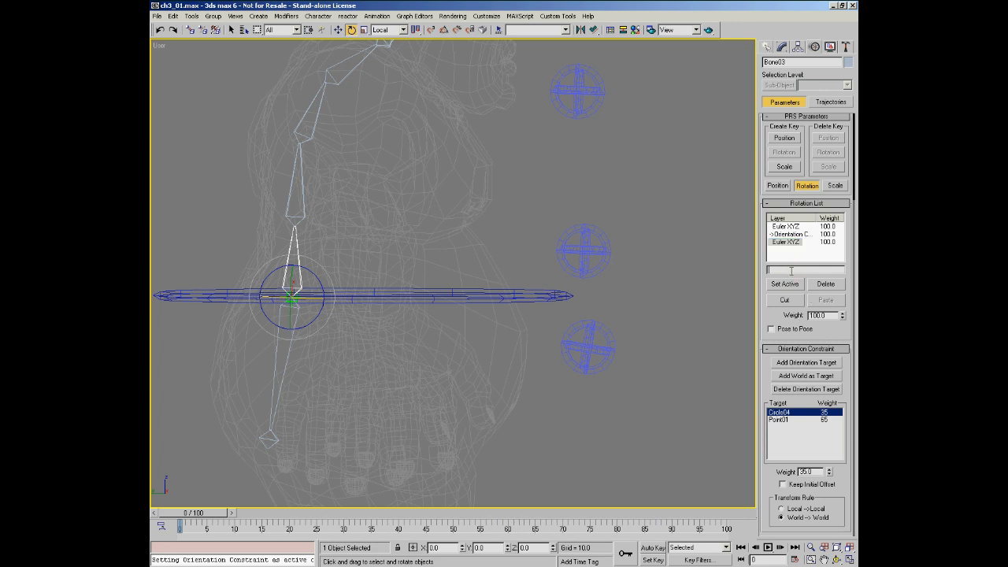
click(790, 270)
text(WireX)
key(Return)
Step: Start wiring Bone03's WireX X Rotation to the Zero Euler XYZ X Rotation of Circle03, the lowest control circle
middle_drag(333, 254, 304, 249)
right_click(304, 250)
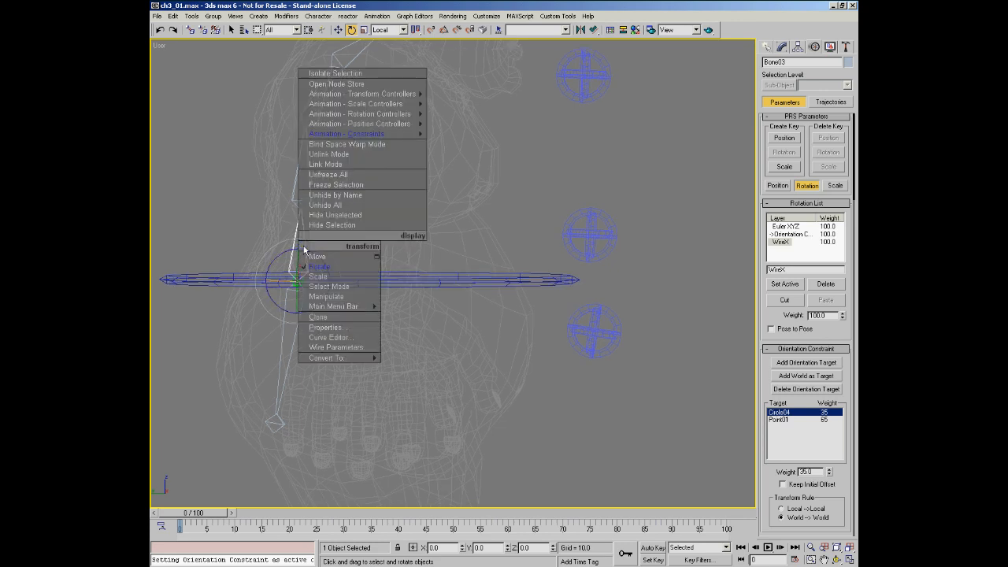
click(359, 354)
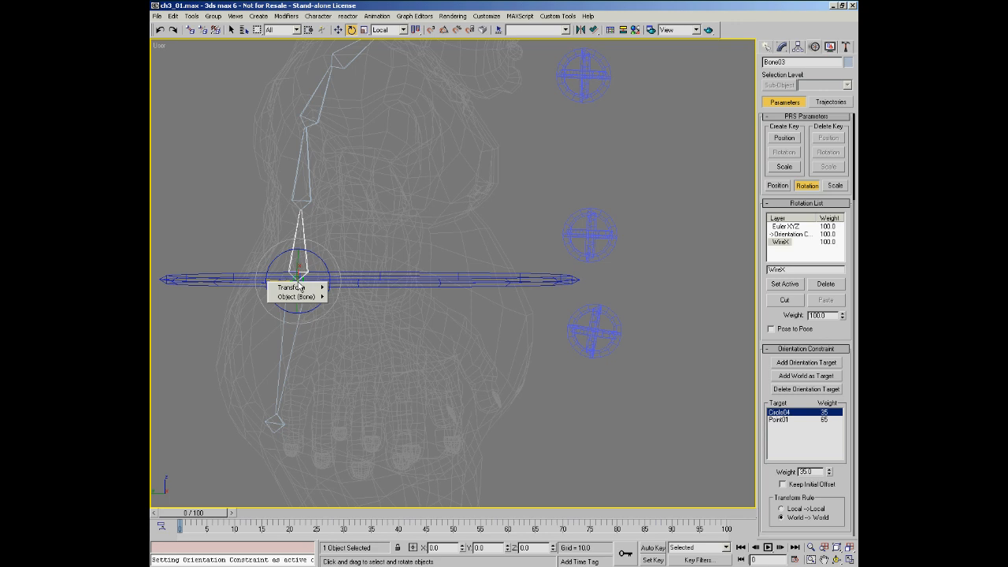
mouse_move(300, 289)
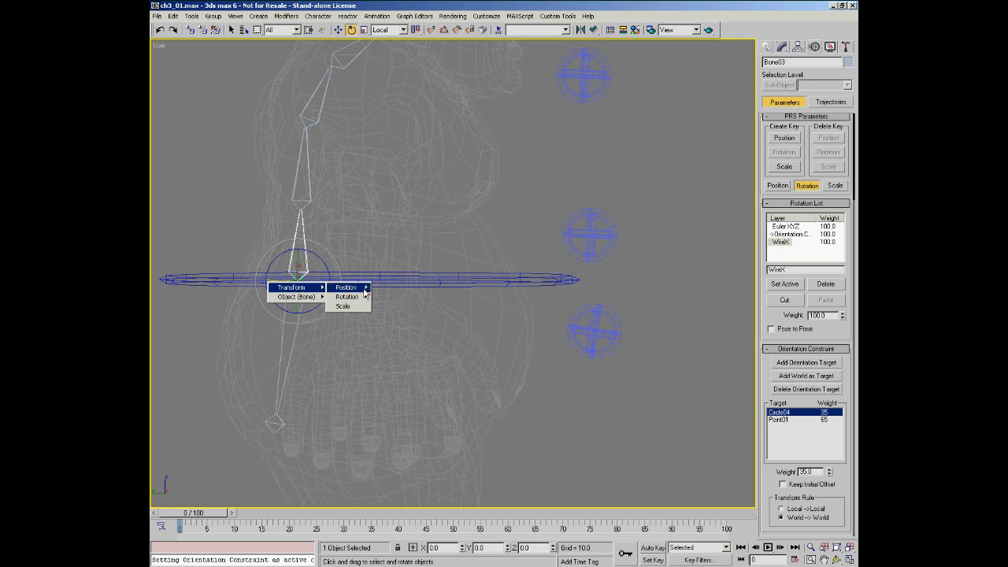
mouse_move(349, 297)
mouse_move(394, 300)
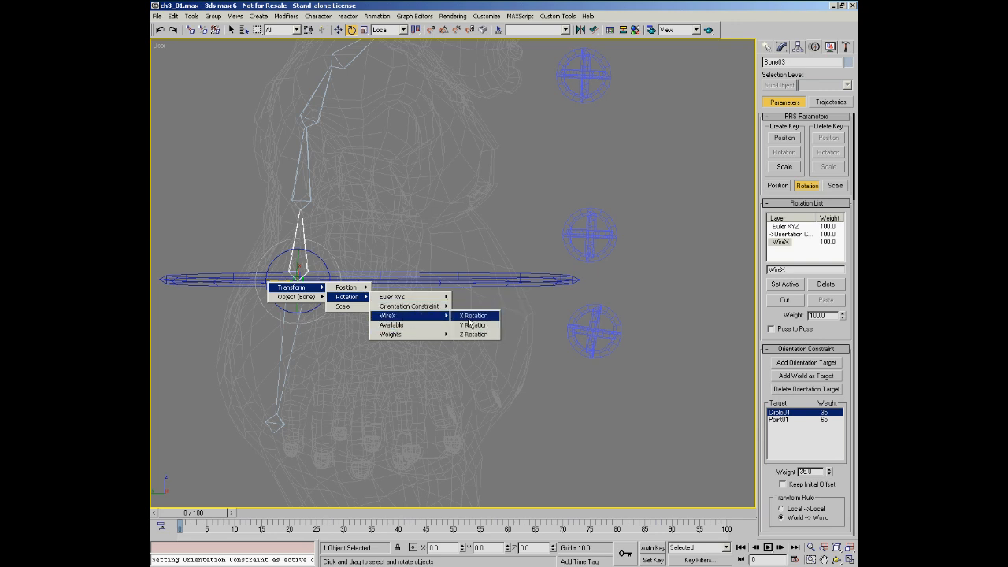
click(471, 319)
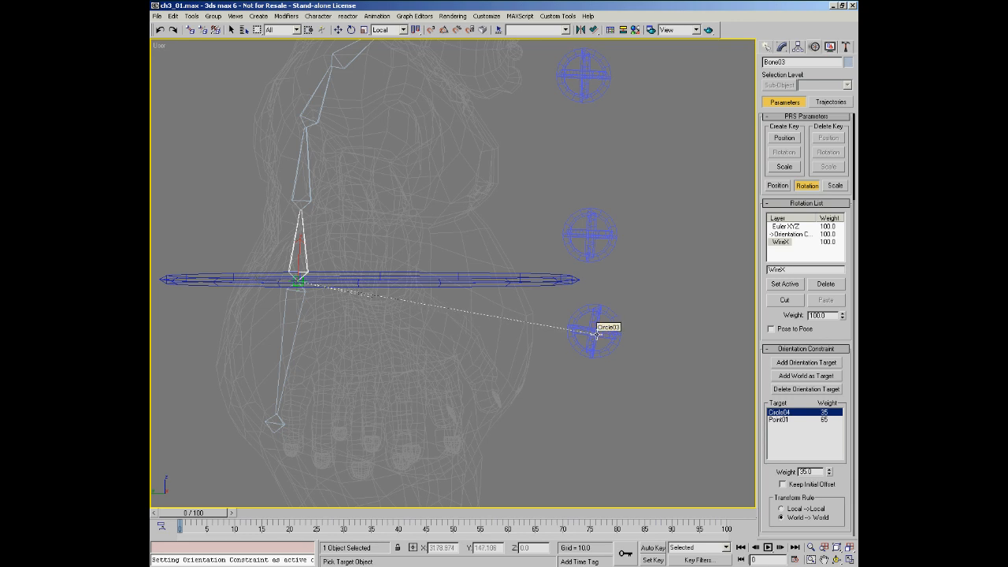
click(596, 334)
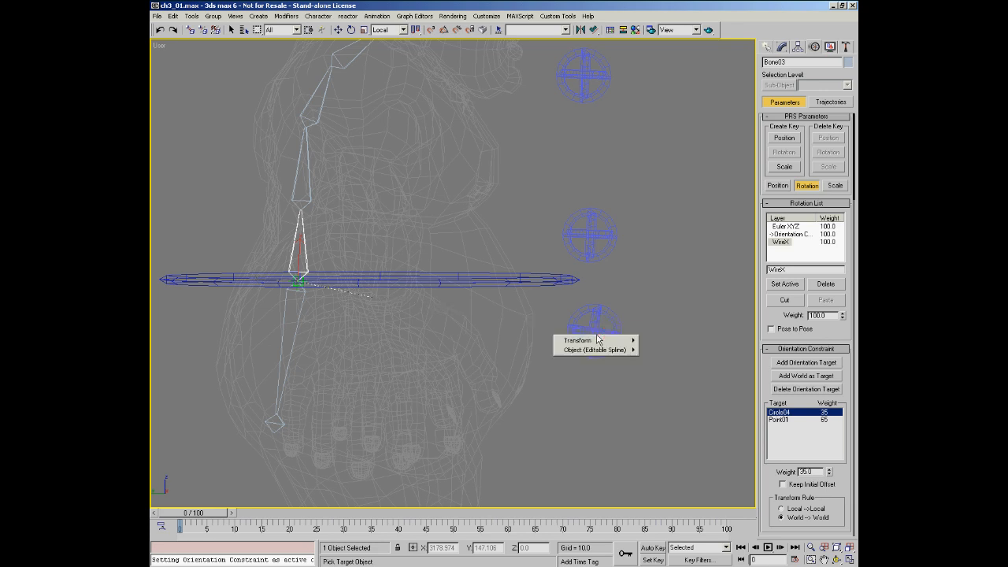
mouse_move(599, 340)
mouse_move(657, 352)
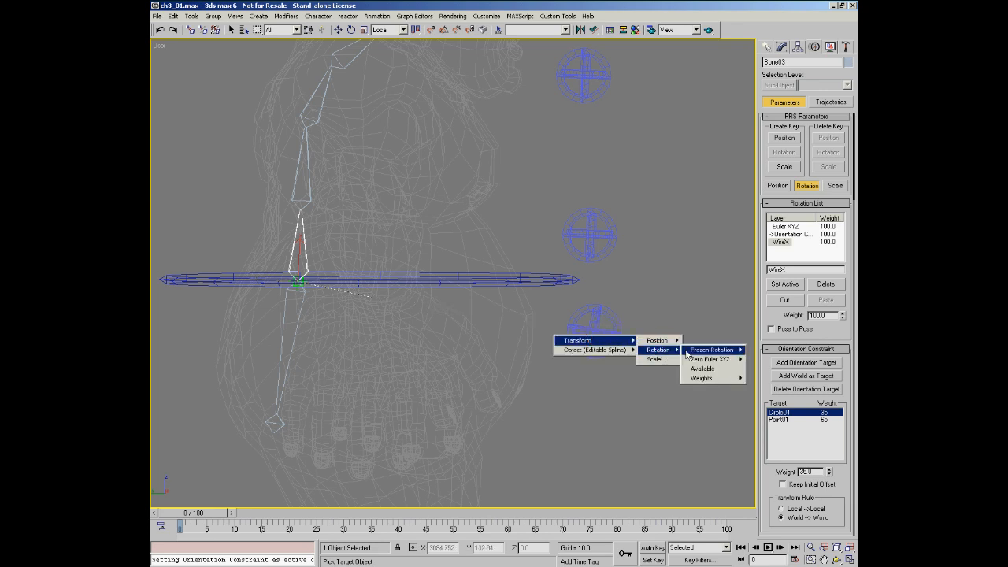
mouse_move(701, 355)
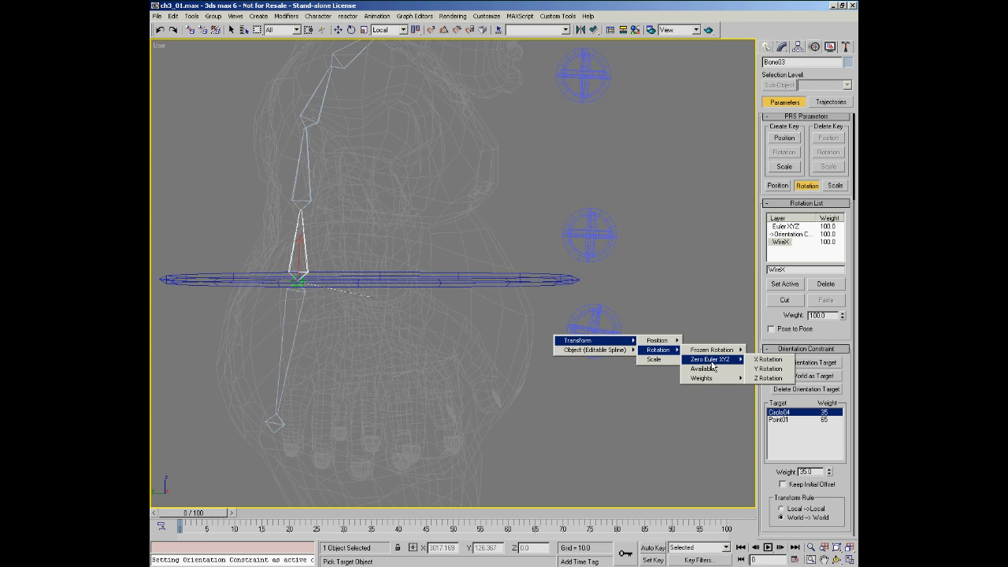
click(769, 361)
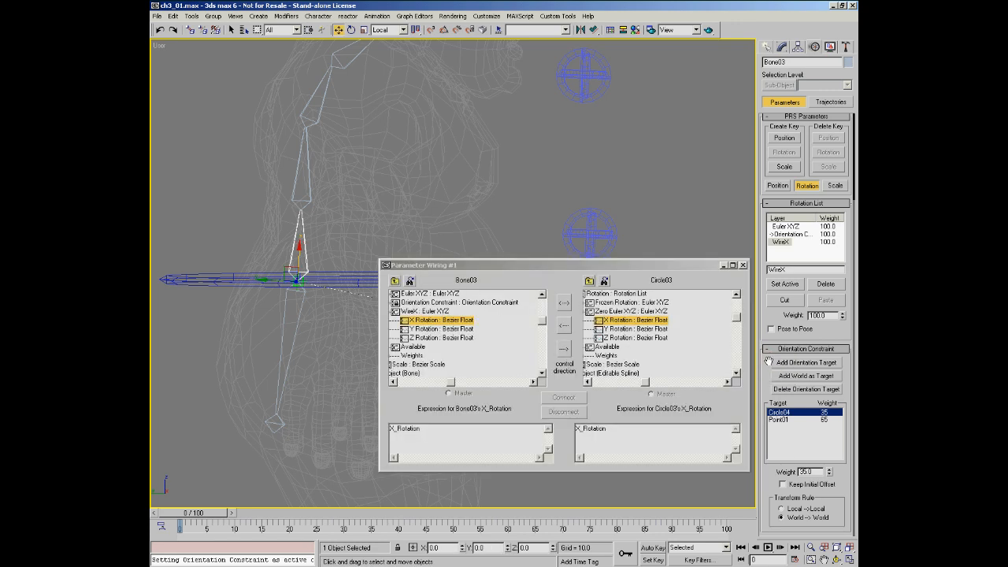
Step: Connect the wire one way so Circle03's X Rotation controls Bone03's X Rotation
drag(649, 270, 594, 66)
middle_drag(435, 306, 401, 366)
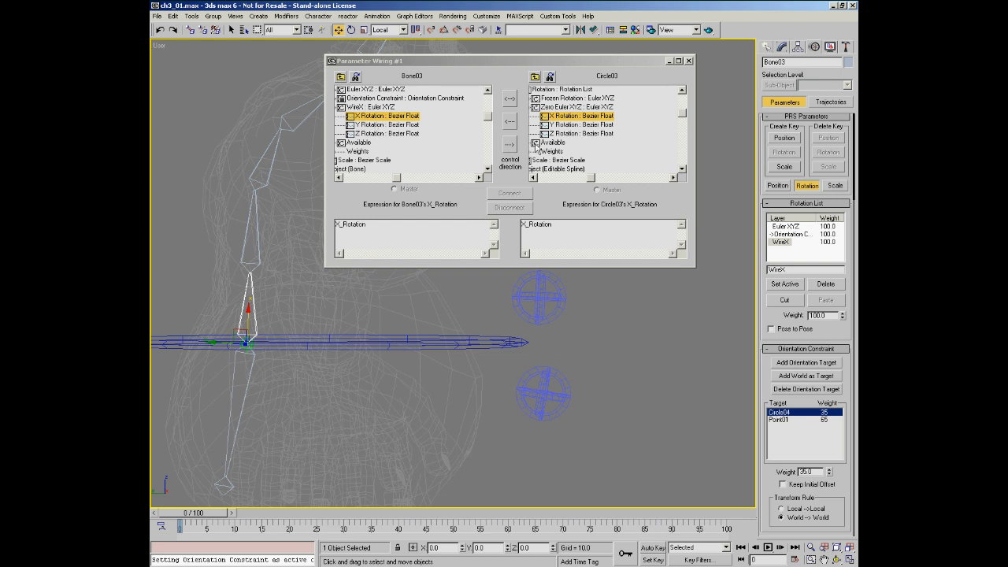
click(509, 123)
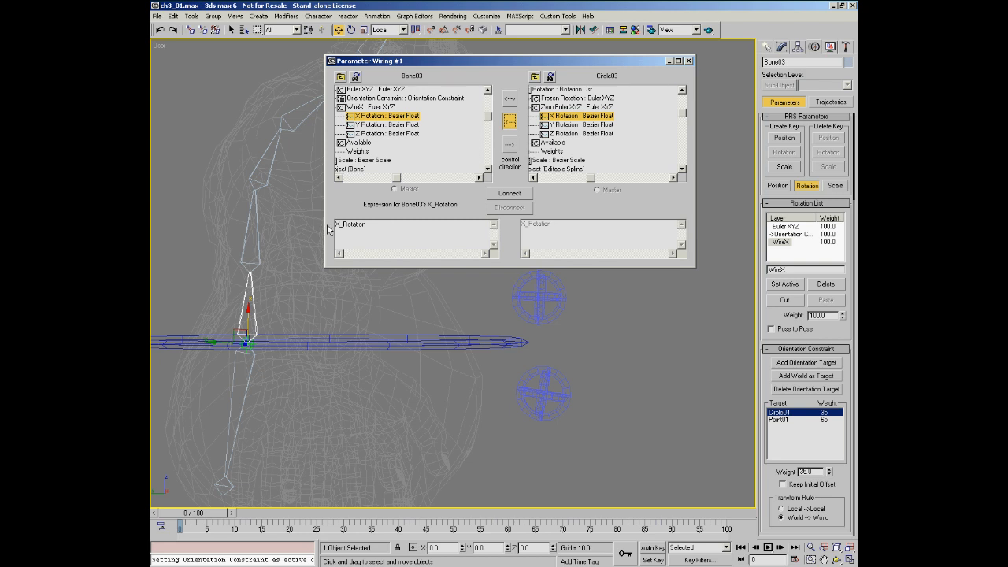
click(514, 195)
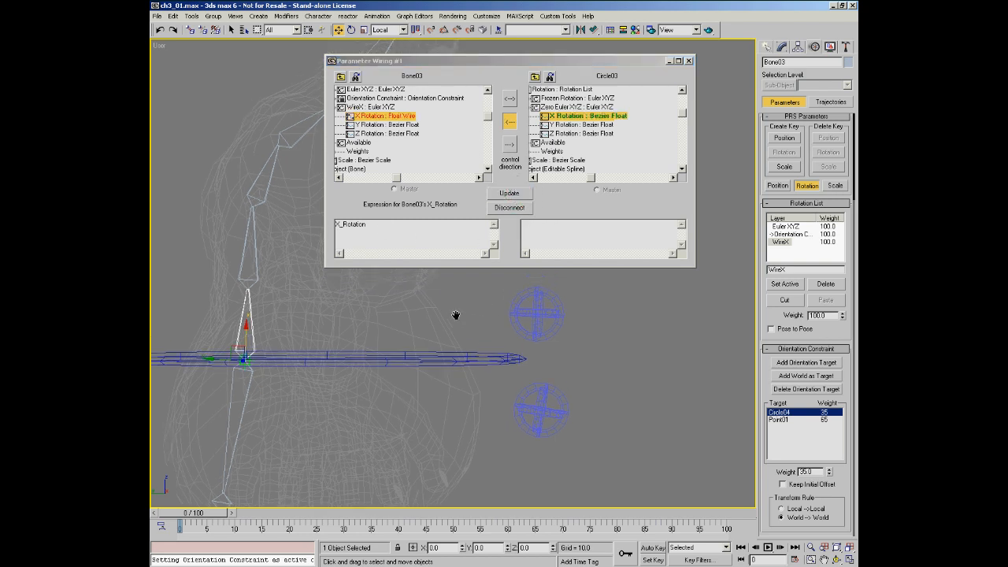
Step: Test-rotate Circle03 to check how the wired bone follows, then cancel the rotation
click(543, 399)
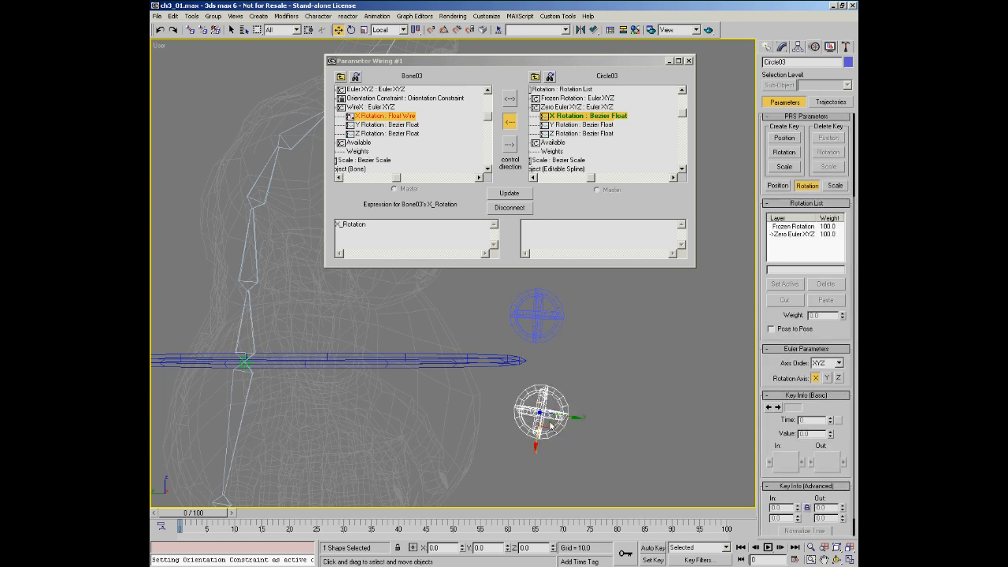
right_click(574, 439)
click(588, 470)
mouse_move(560, 415)
mouse_down()
mouse_move(571, 413)
mouse_move(564, 422)
mouse_move(563, 405)
mouse_move(519, 401)
mouse_up()
key(F3)
key(F3)
right_click(519, 401)
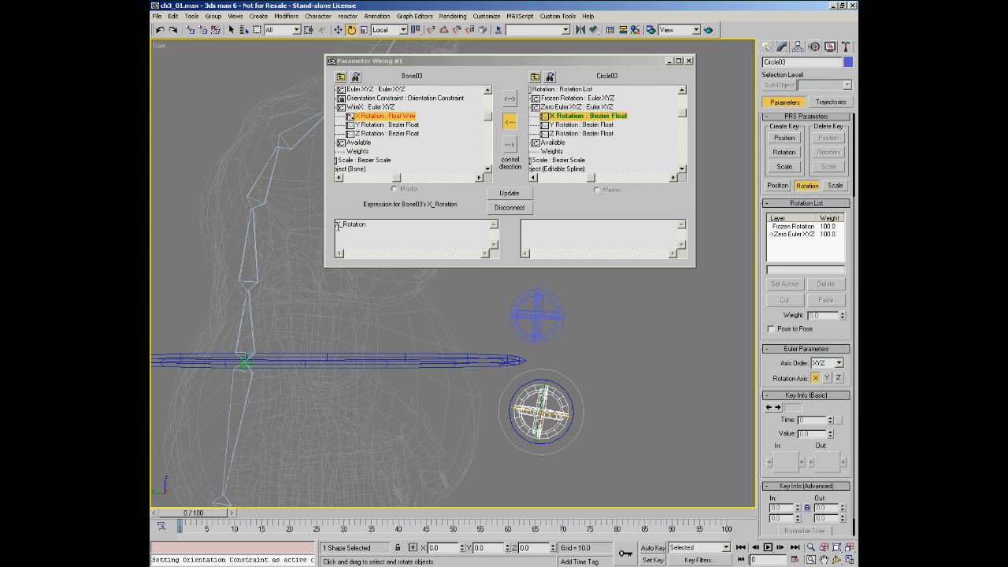
Step: Change the expression for Bone03's X_Rotation to -X_Rotation, update the wire and test-rotate Circle03
click(382, 238)
text(-)
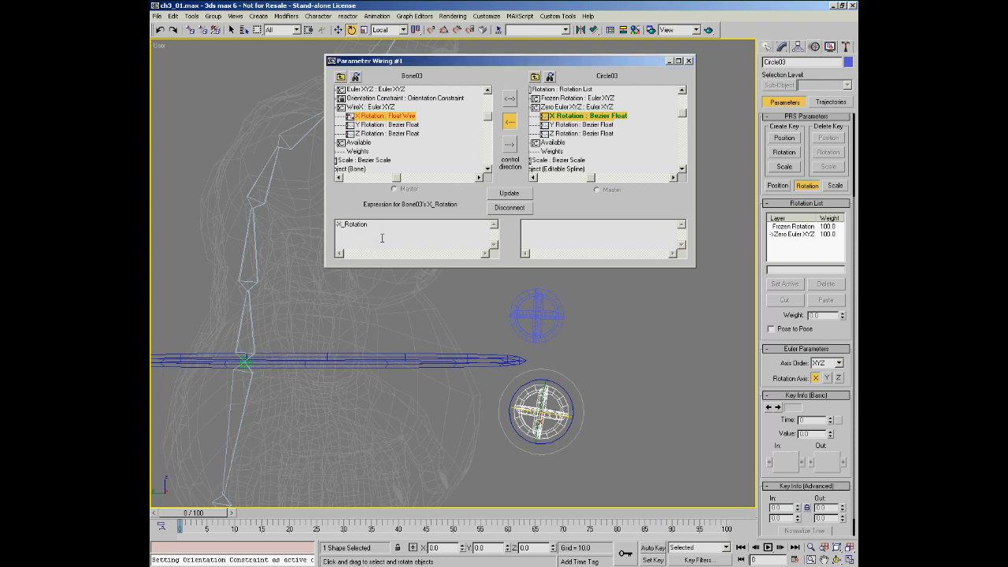
click(509, 198)
mouse_move(560, 414)
mouse_down()
mouse_move(594, 423)
mouse_move(530, 410)
mouse_move(554, 409)
mouse_up()
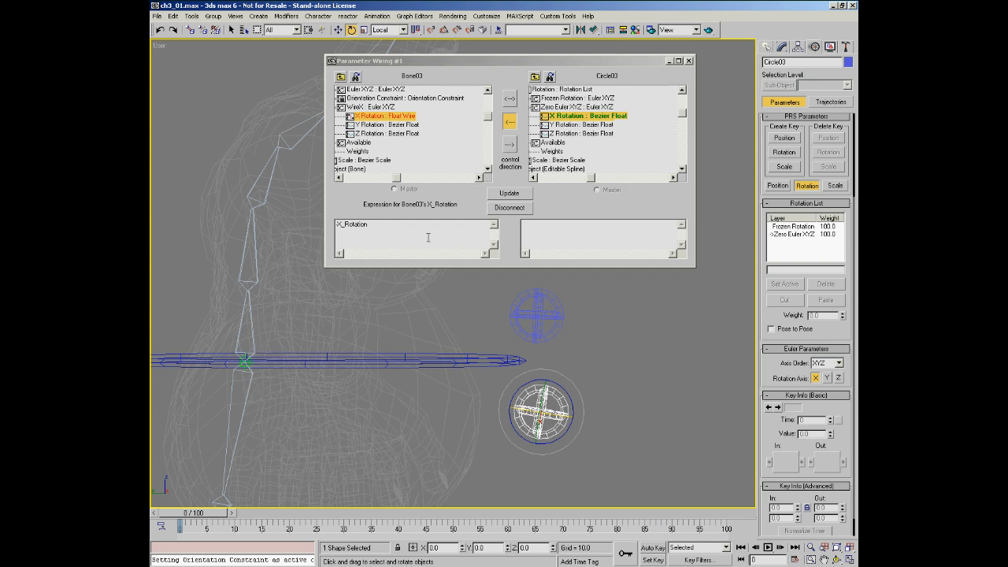
Step: Multiply Bone03's wiring expression by .5, update the wire, and close Parameter Wiring after test-rotating Circle03
click(396, 224)
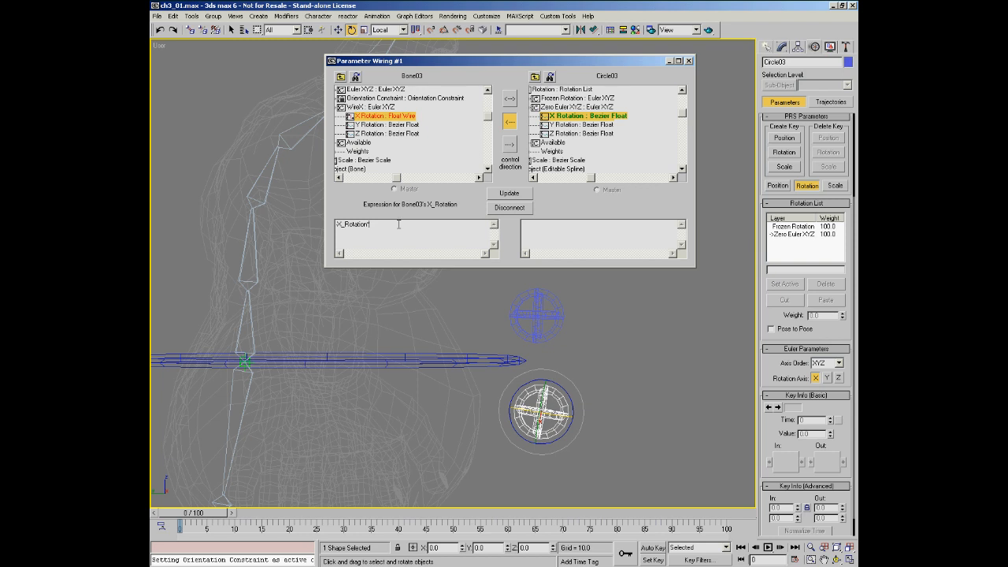
click(509, 193)
drag(590, 401, 542, 426)
drag(485, 419, 624, 443)
right_click(624, 443)
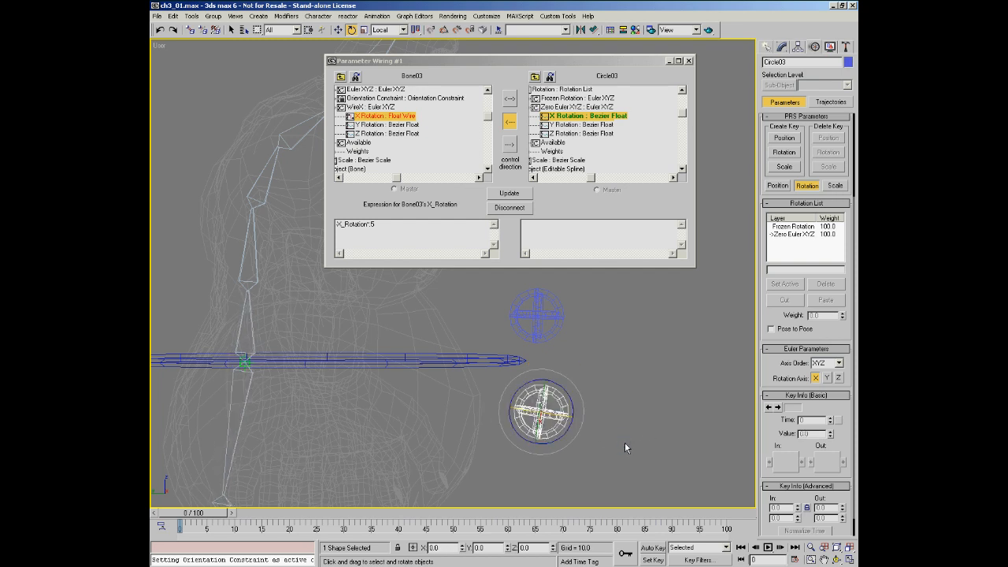
click(689, 61)
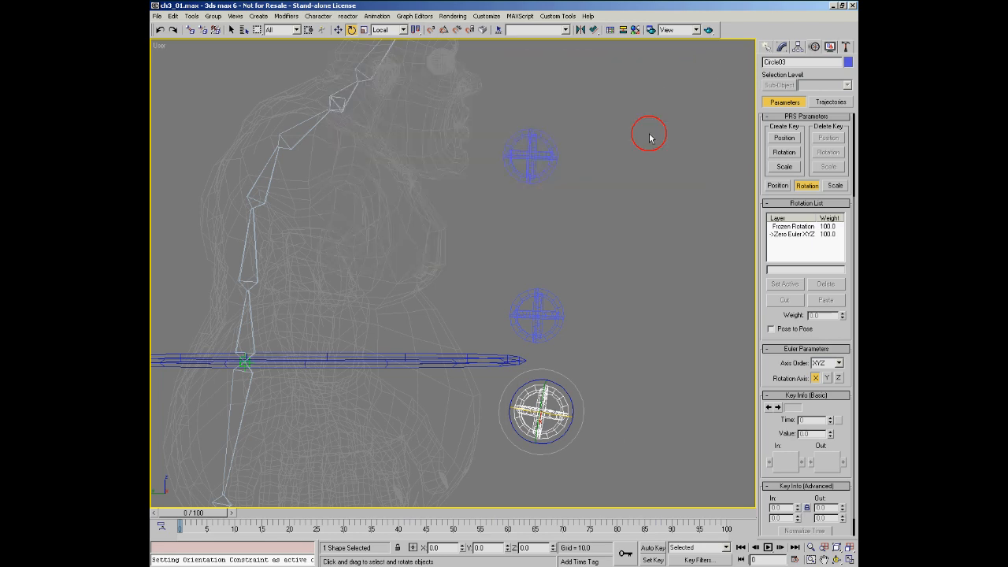
Step: View the whole character shaded and test-rotate the lowest control circle about its different axes
scroll(495, 228, down, 4)
alt+middle_drag(474, 239, 437, 295)
key(F3)
key(e)
drag(467, 378, 470, 359)
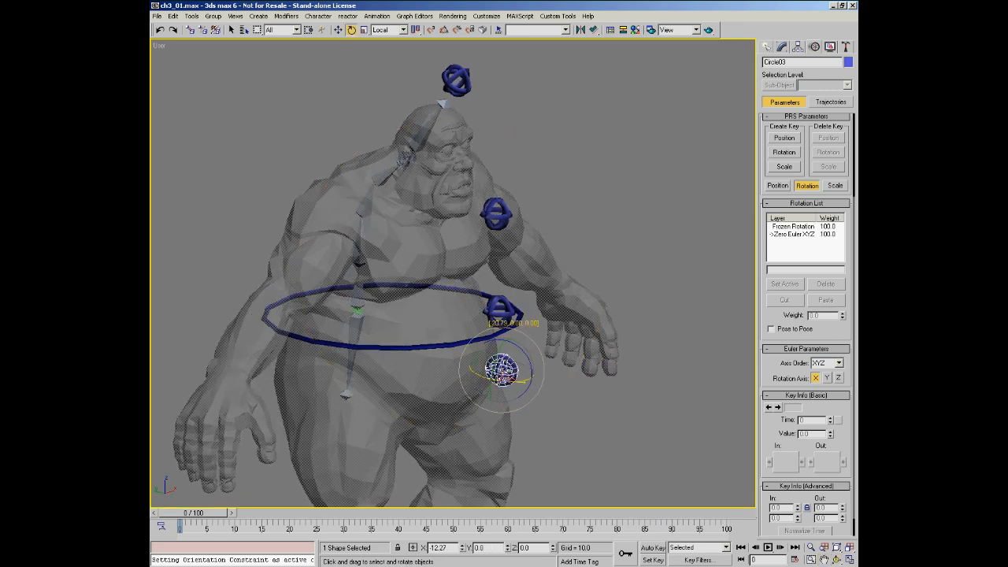
drag(460, 371, 513, 371)
right_click(514, 371)
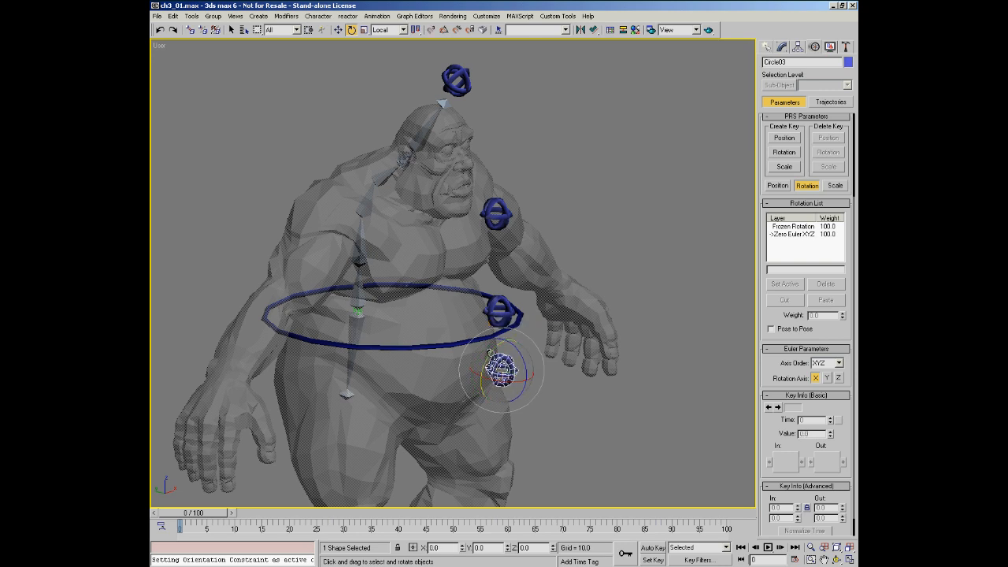
drag(490, 353, 522, 342)
right_click(499, 352)
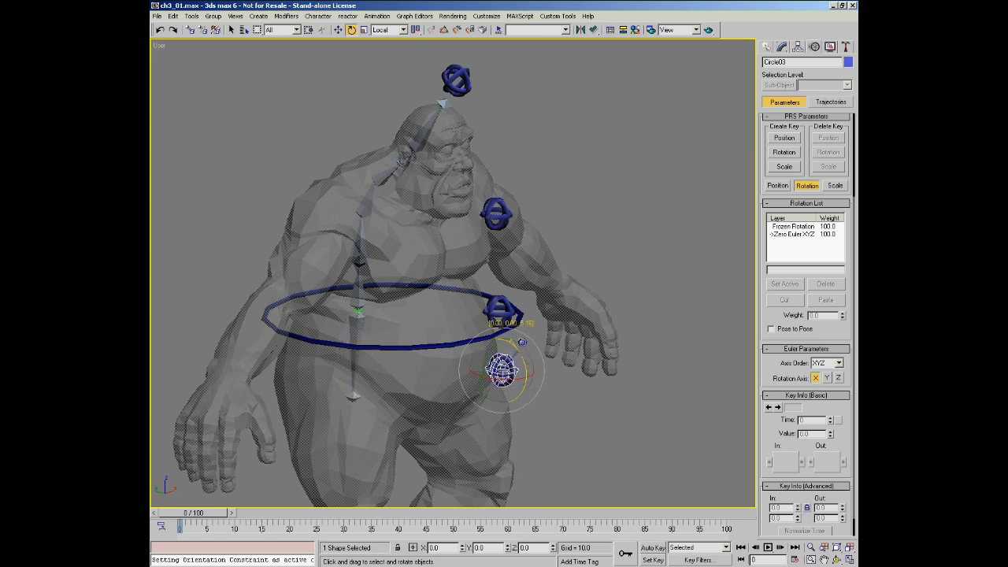
Step: Test-rotate the waist-level control circle and the chest-level control circle to check the spine bones
click(492, 314)
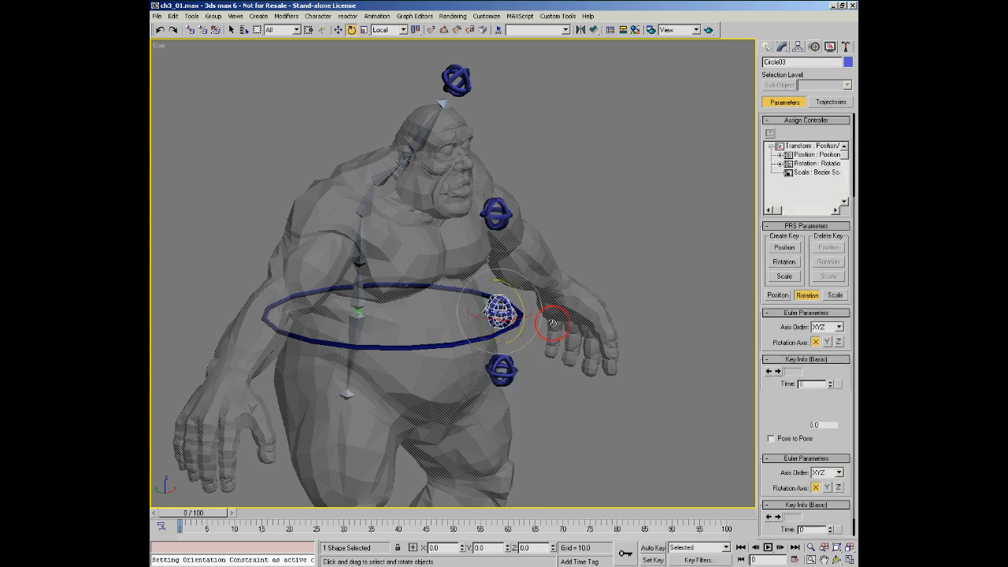
drag(496, 312, 524, 318)
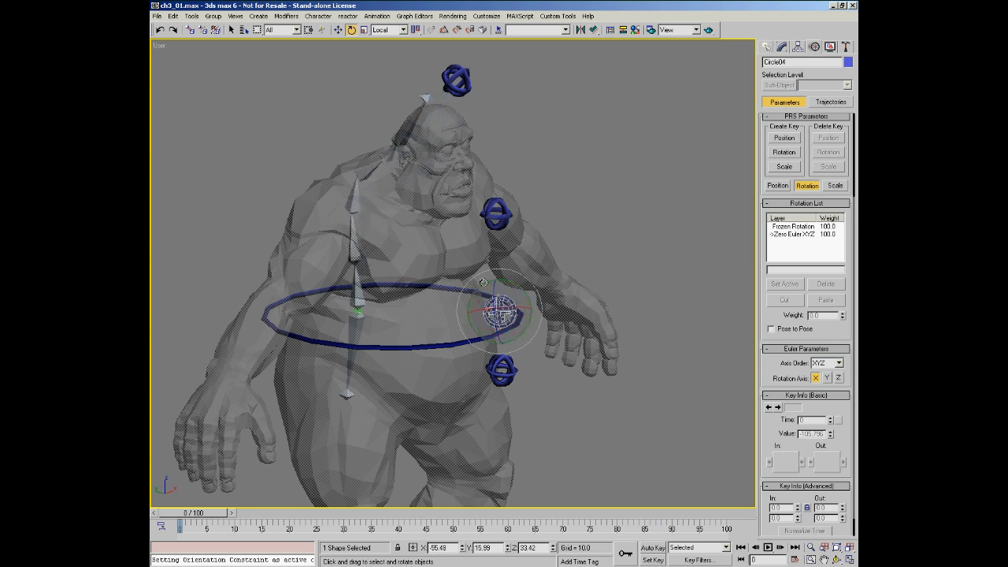
click(504, 214)
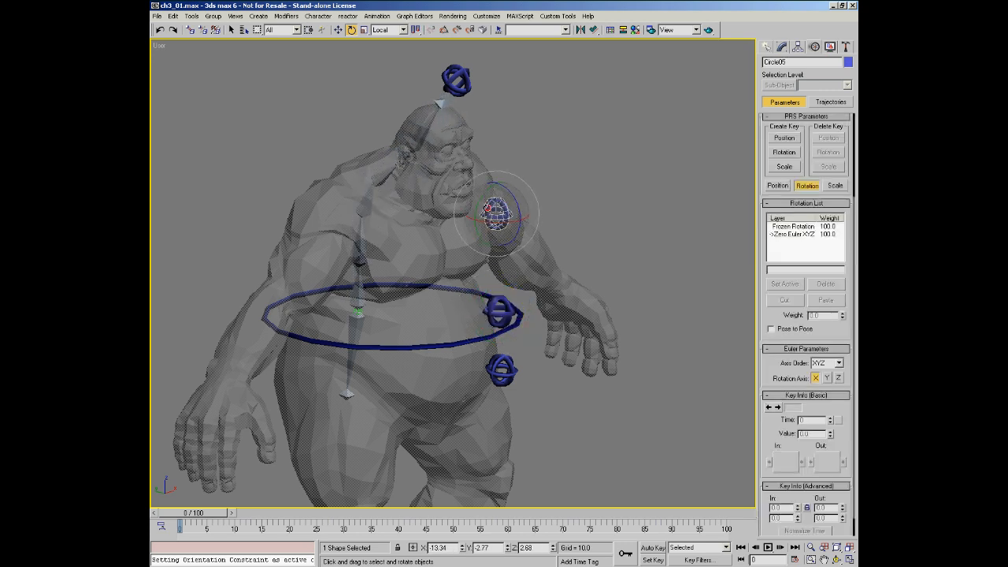
mouse_move(502, 208)
mouse_down()
mouse_move(504, 225)
mouse_move(500, 207)
mouse_up()
right_click(501, 208)
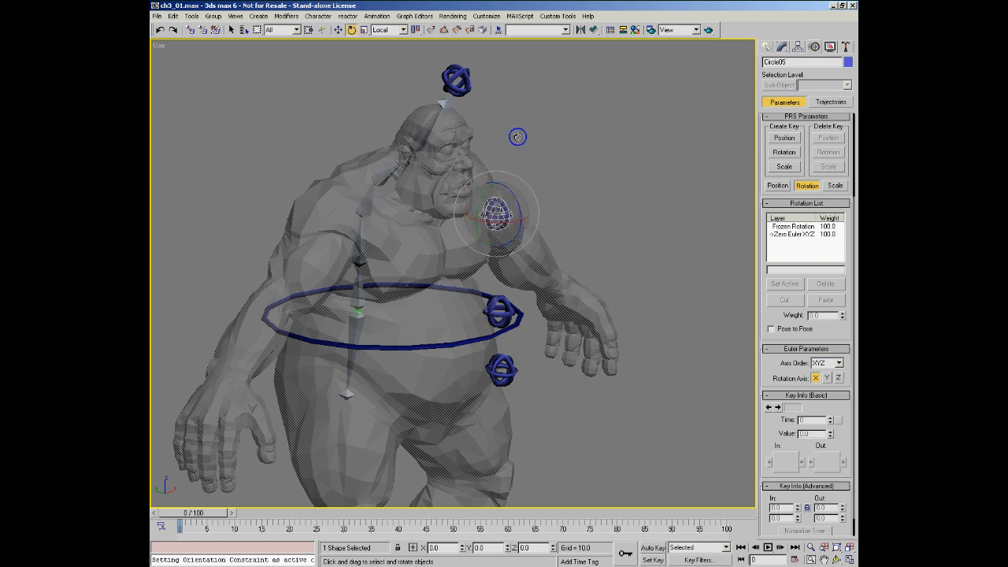
Step: Test-rotate the control circle above the head and the chest circle to check the head and upper spine bones
click(466, 85)
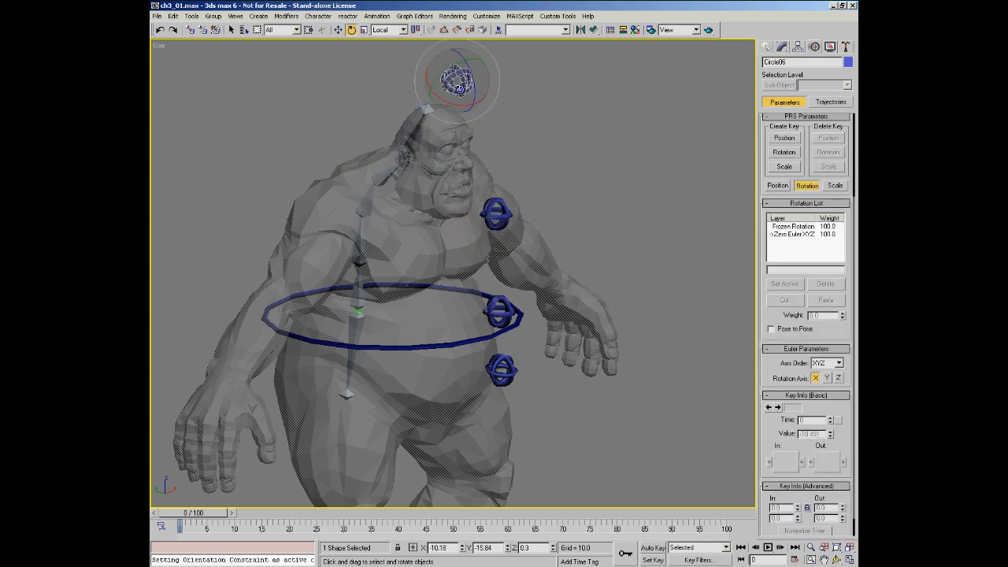
middle_drag(477, 266, 455, 220)
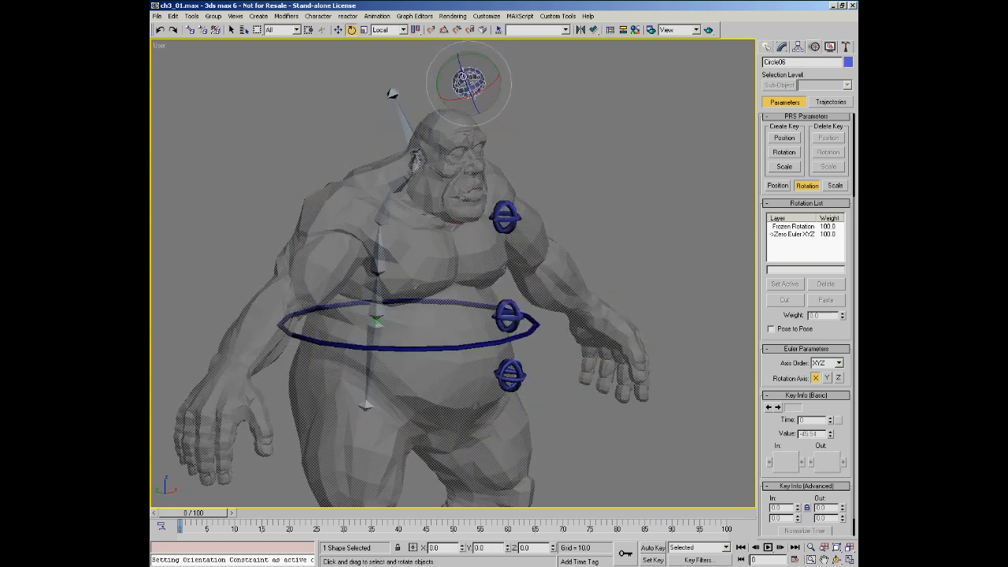
drag(442, 66, 453, 61)
click(495, 213)
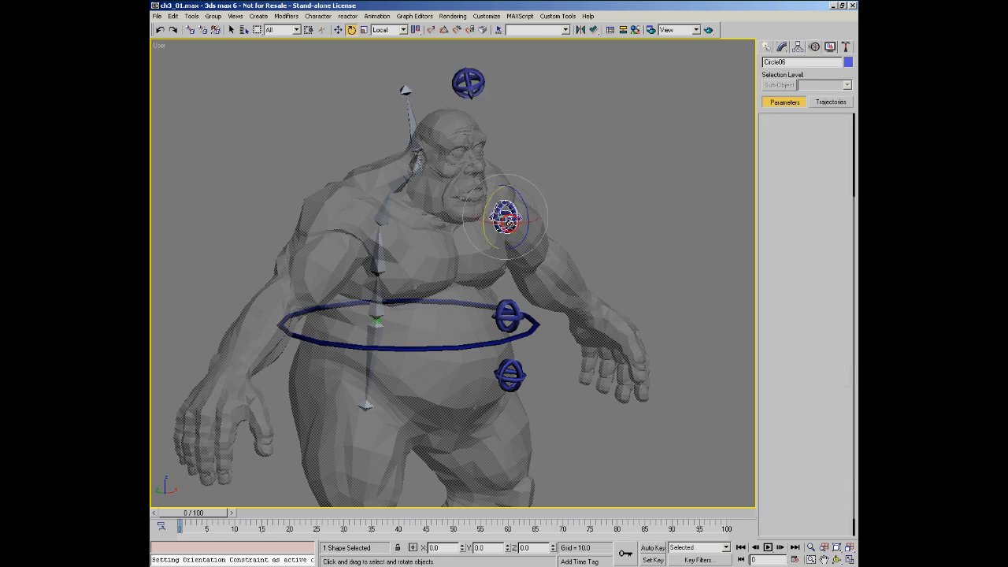
drag(495, 213, 493, 212)
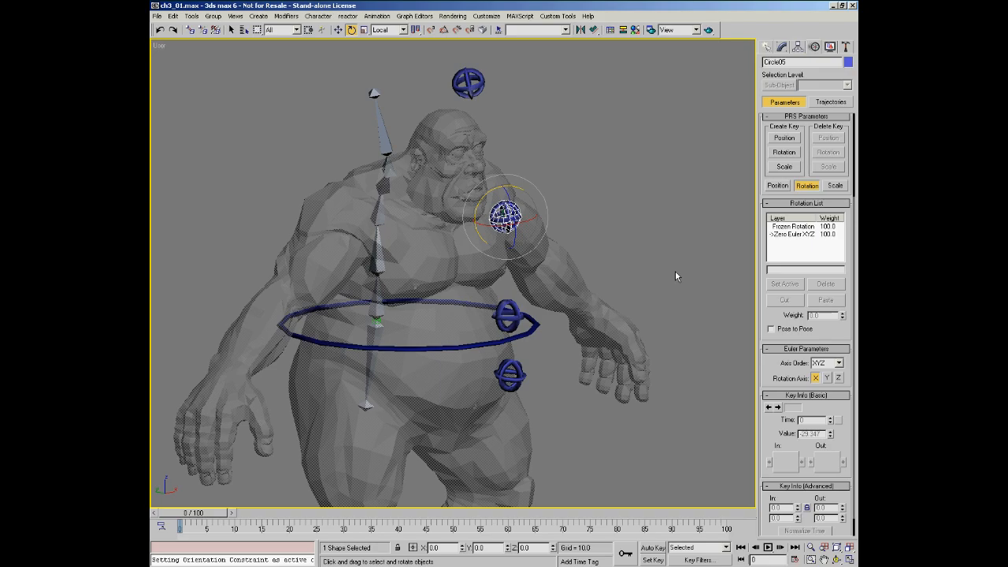